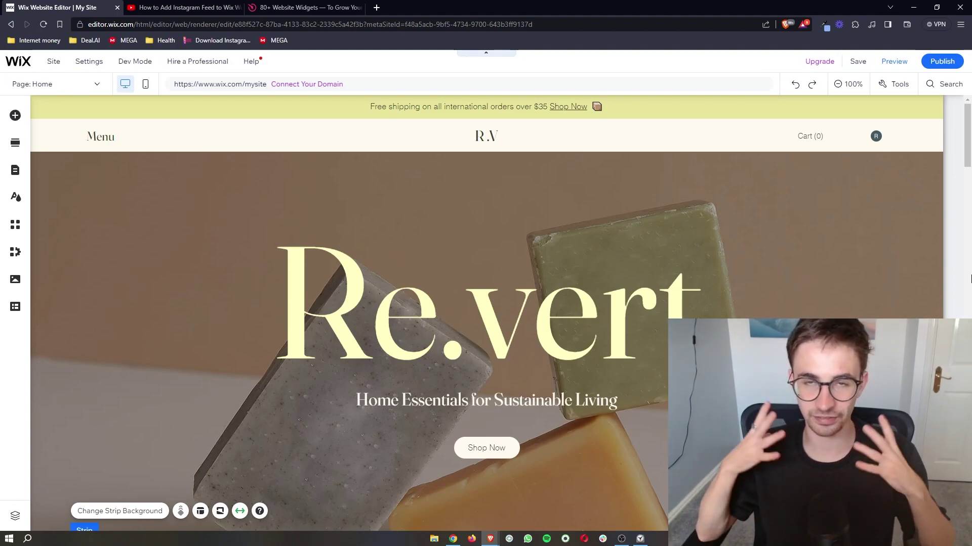
pyautogui.scroll(-1, 924, 282)
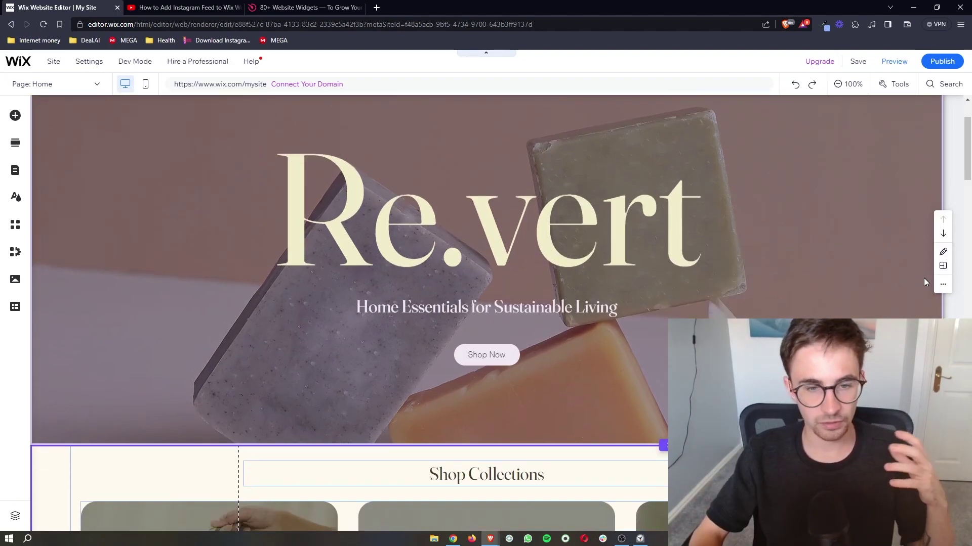
pyautogui.scroll(-1, 924, 282)
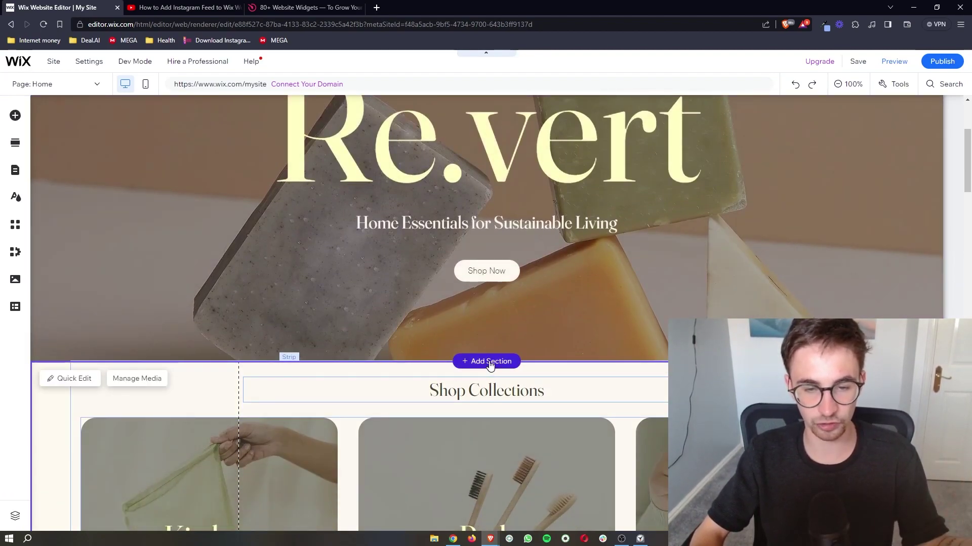
# Insert a tall blank section below the Re.vert hero, then switch to the YouTube tutorial tab.
pyautogui.click(489, 362)
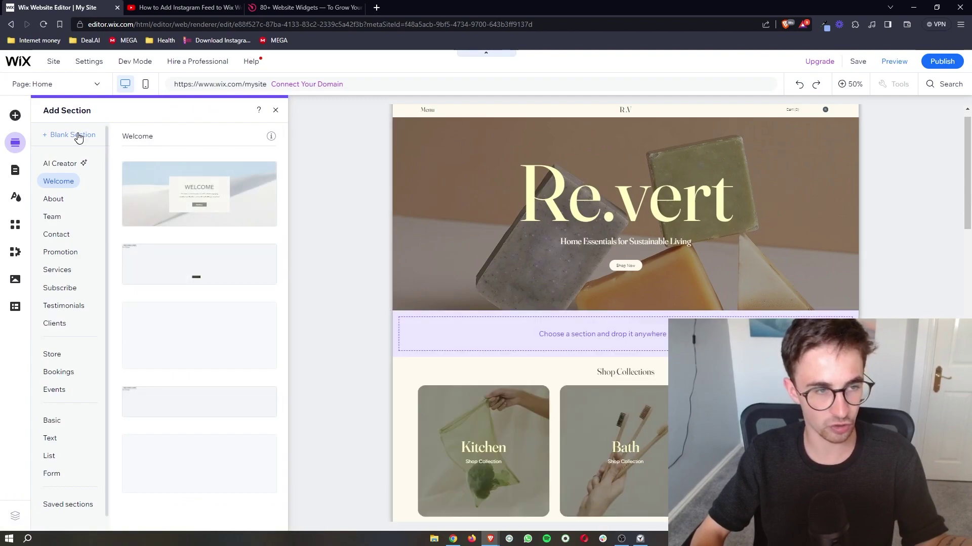
pyautogui.click(76, 135)
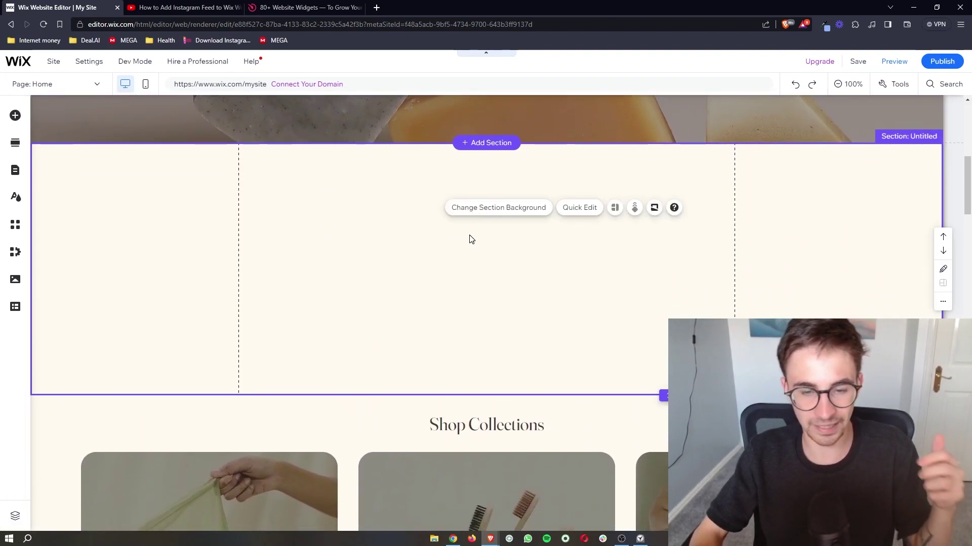
pyautogui.moveTo(663, 396); pyautogui.dragTo(663, 516)
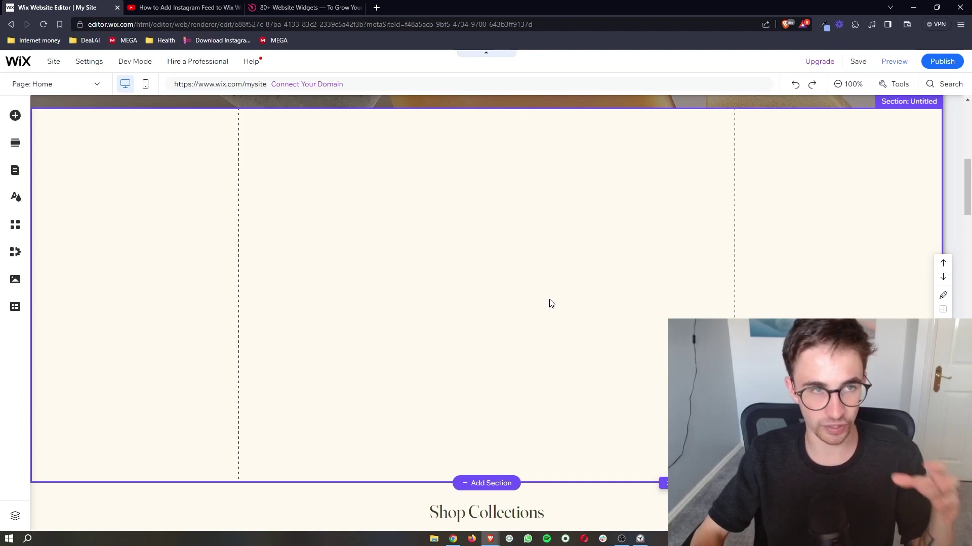
pyautogui.click(217, 6)
pyautogui.scroll(-2, 358, 228)
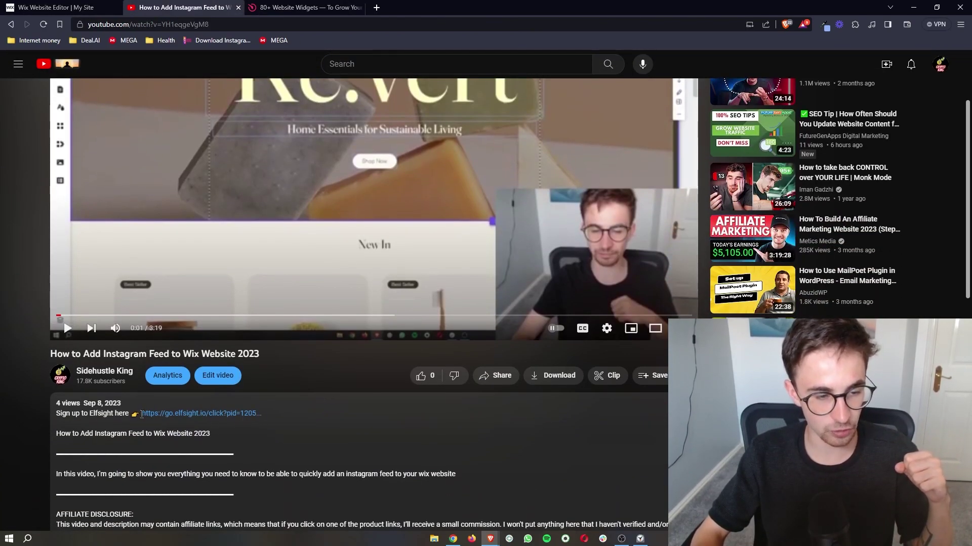
# Switch to the Elfsight '80+ Website Widgets' browser tab.
pyautogui.click(249, 6)
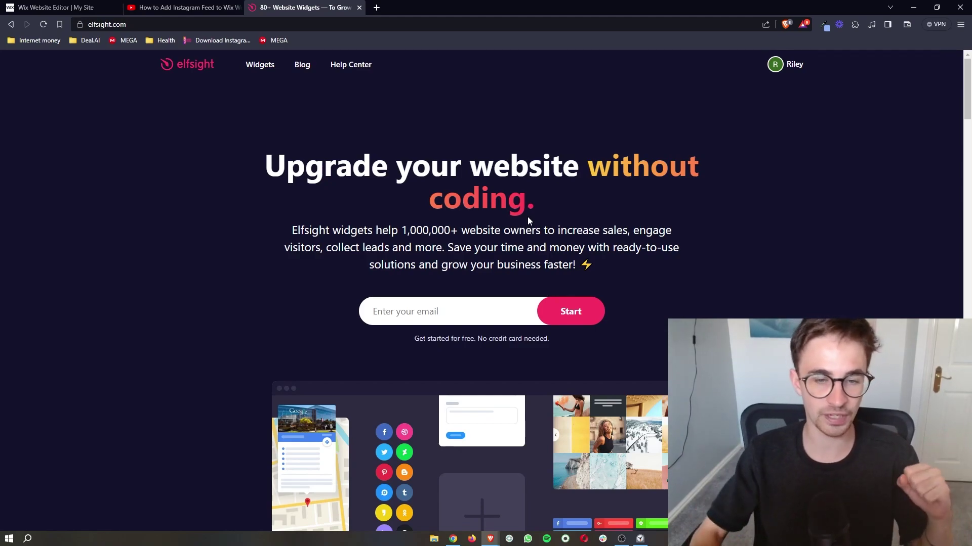
# Focus the email sign-up field on the Elfsight homepage.
pyautogui.rightClick(392, 351)
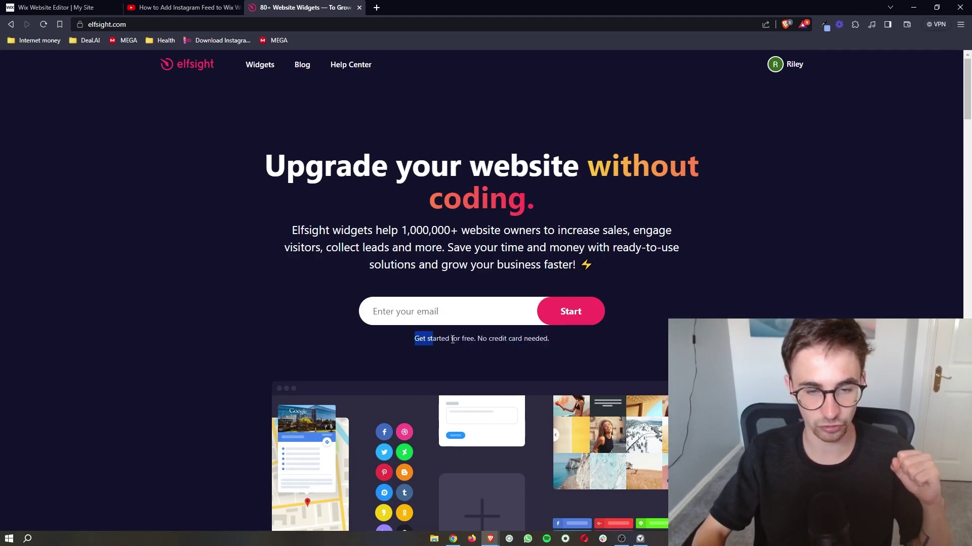
pyautogui.moveTo(414, 339); pyautogui.dragTo(551, 345)
pyautogui.click(581, 349)
pyautogui.click(454, 307)
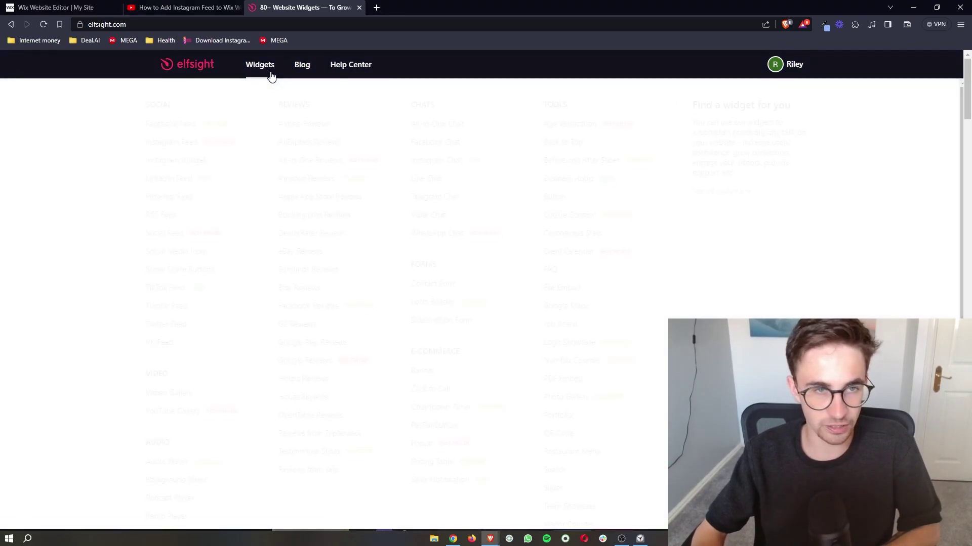
# Search the Elfsight widget catalogue for 'rest' to find the Restaurant Menu widget.
pyautogui.click(269, 72)
pyautogui.moveTo(337, 135); pyautogui.dragTo(627, 145)
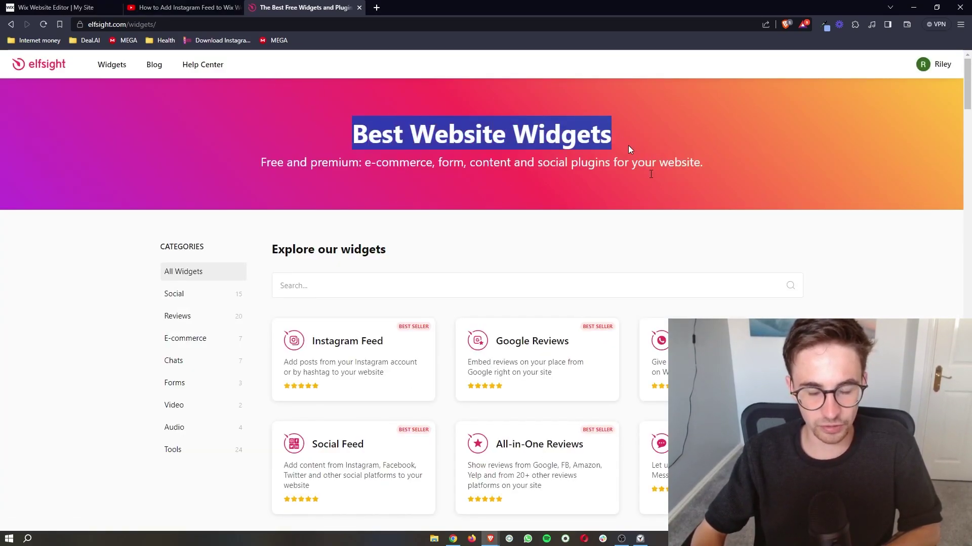
pyautogui.click(696, 227)
pyautogui.scroll(-4, 829, 297)
pyautogui.scroll(-2, 829, 297)
pyautogui.scroll(-3, 829, 296)
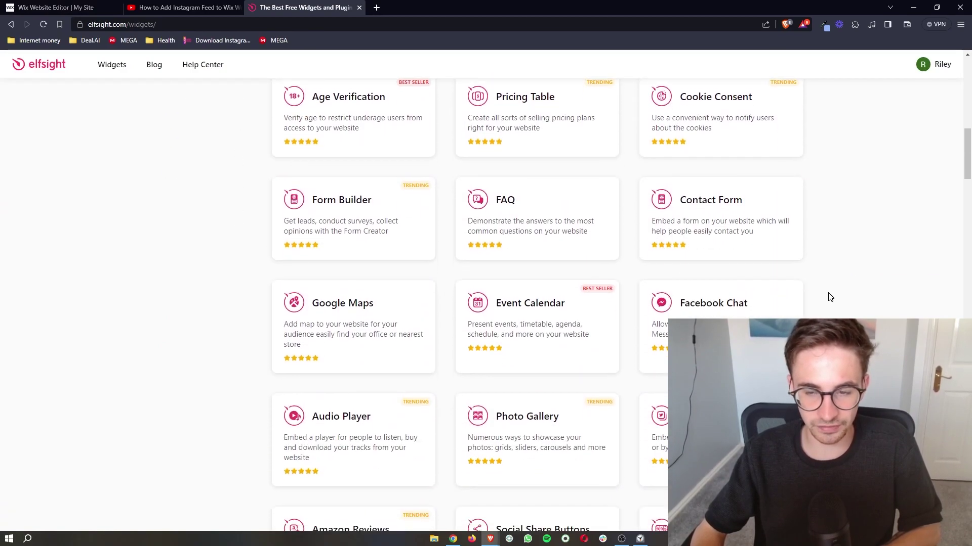
pyautogui.scroll(-1, 829, 298)
pyautogui.scroll(4, 829, 297)
pyautogui.scroll(3, 829, 297)
pyautogui.scroll(2, 829, 297)
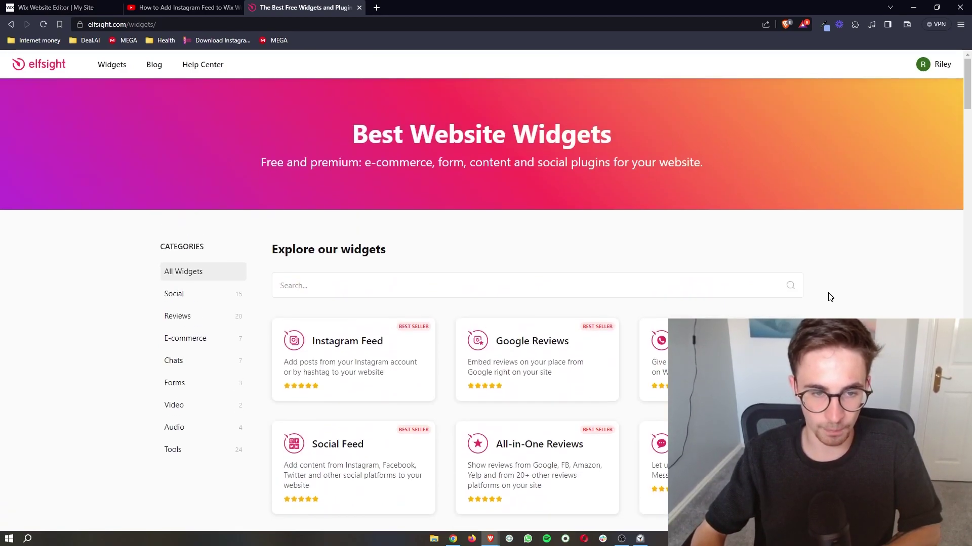
pyautogui.click(352, 286)
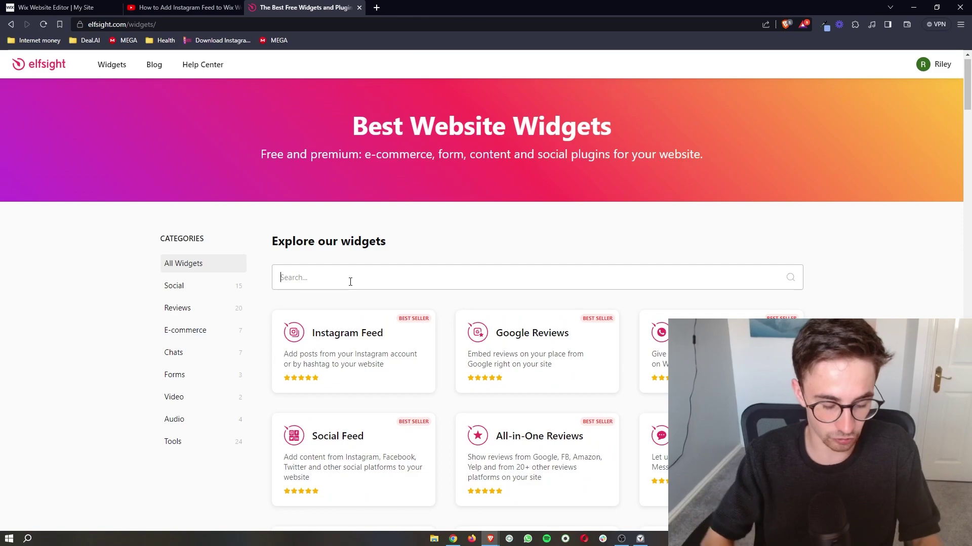
pyautogui.write('rest')
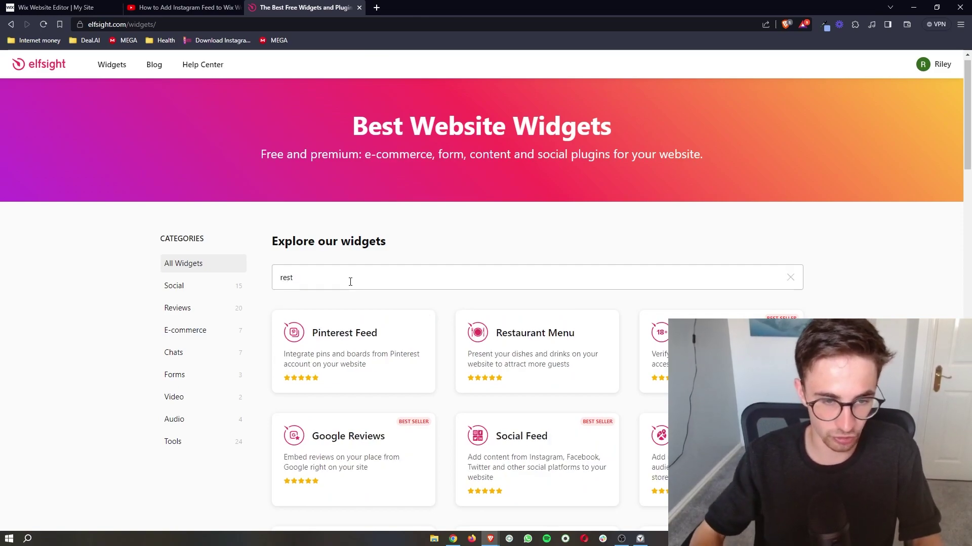
pyautogui.scroll(-1, 522, 312)
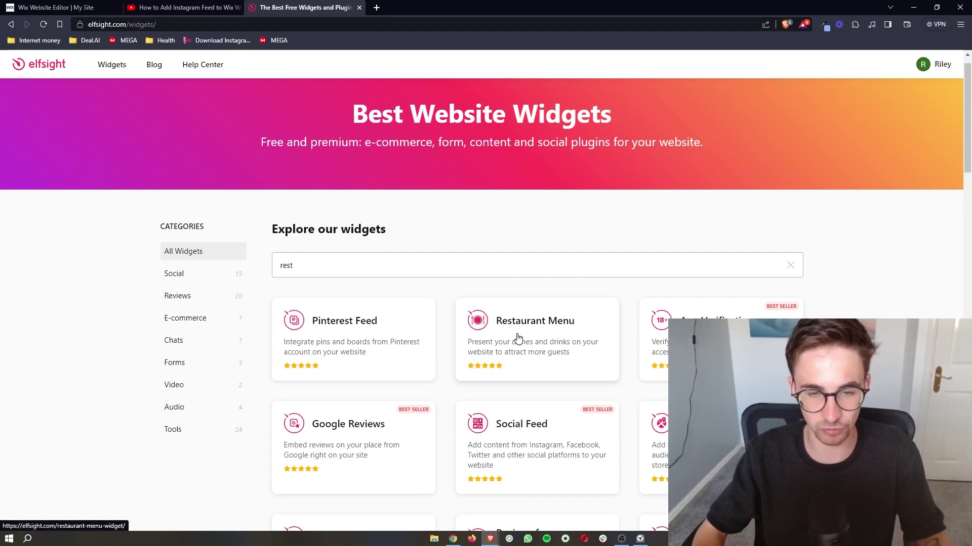
# Open the Restaurant Menu widget page from the search results.
pyautogui.click(563, 312)
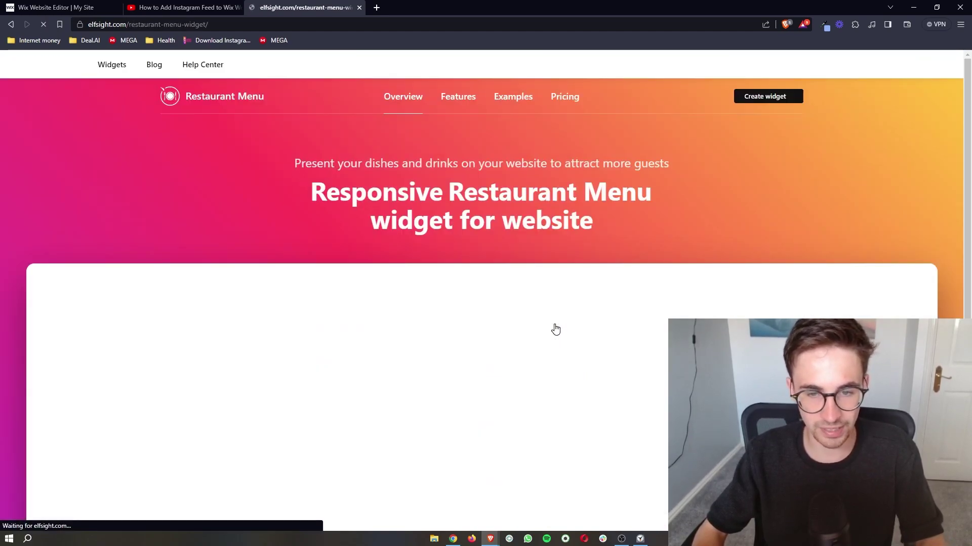
pyautogui.scroll(-1, 549, 259)
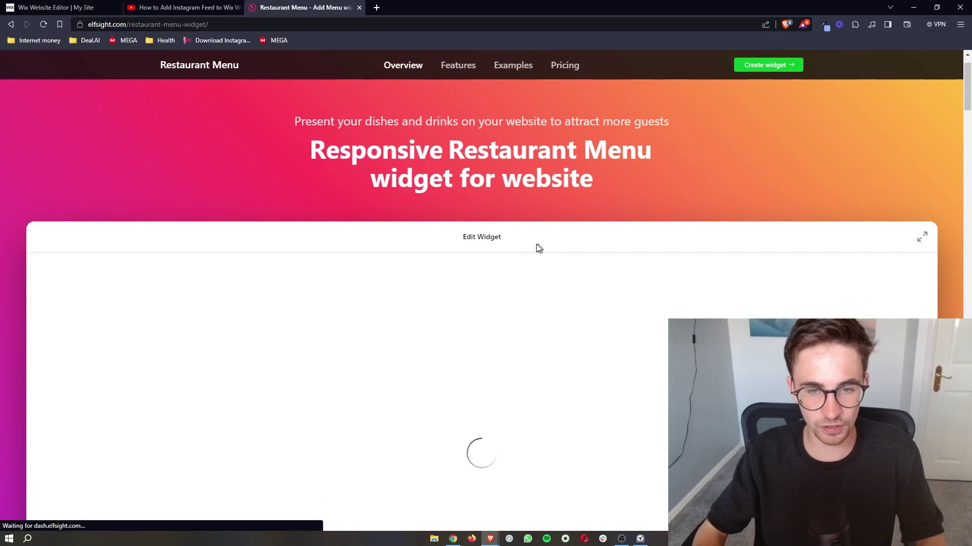
pyautogui.scroll(-1, 535, 248)
pyautogui.doubleClick(511, 165)
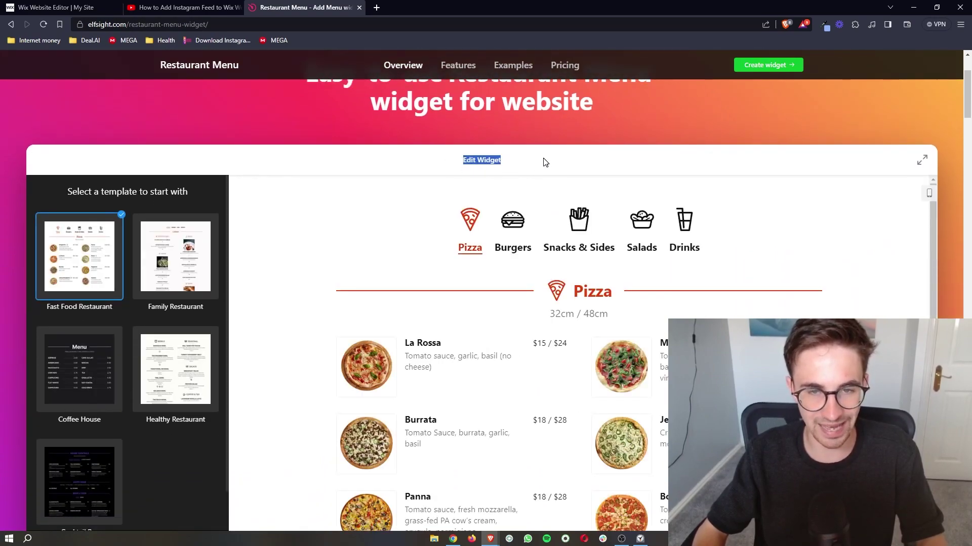
pyautogui.click(542, 161)
pyautogui.scroll(-1, 542, 160)
# Preview the Family Restaurant, Healthy Restaurant, Cocktail Bar and Fast Food templates, then choose Coffee House.
pyautogui.click(186, 209)
pyautogui.click(53, 345)
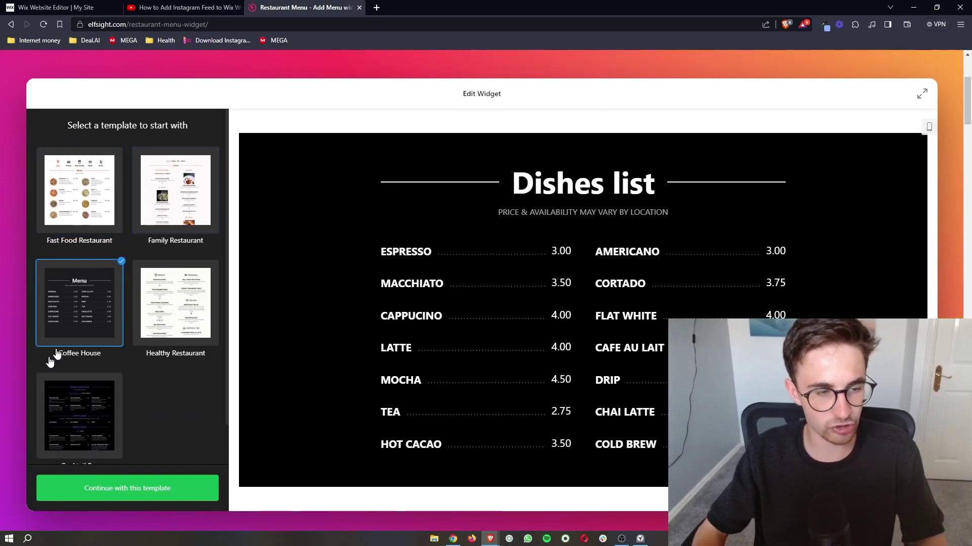
pyautogui.click(147, 316)
pyautogui.click(44, 401)
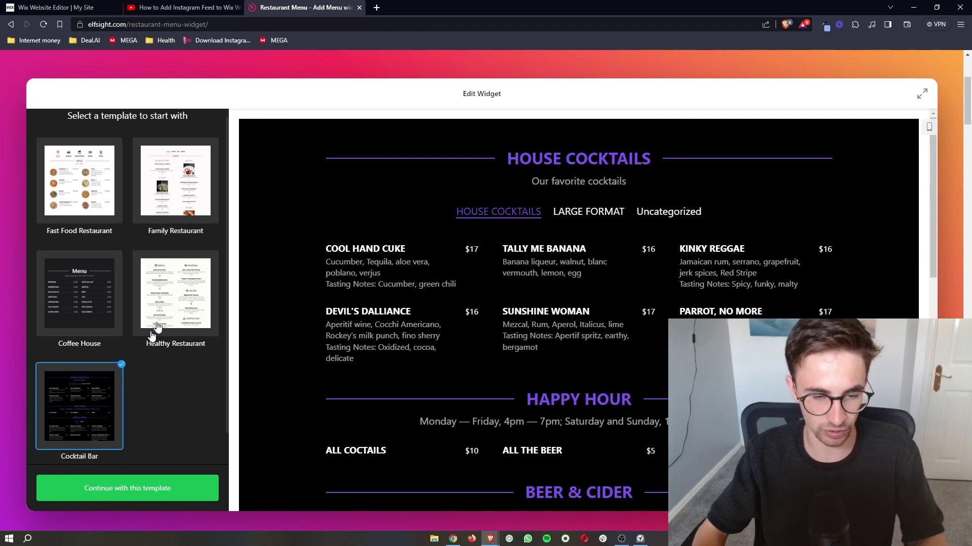
pyautogui.scroll(-1, 151, 327)
pyautogui.click(114, 173)
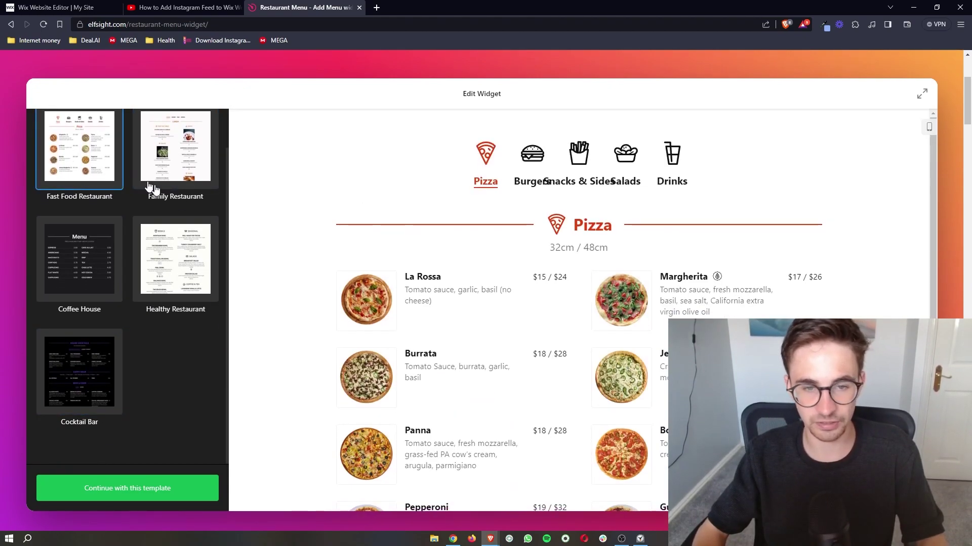
pyautogui.click(75, 282)
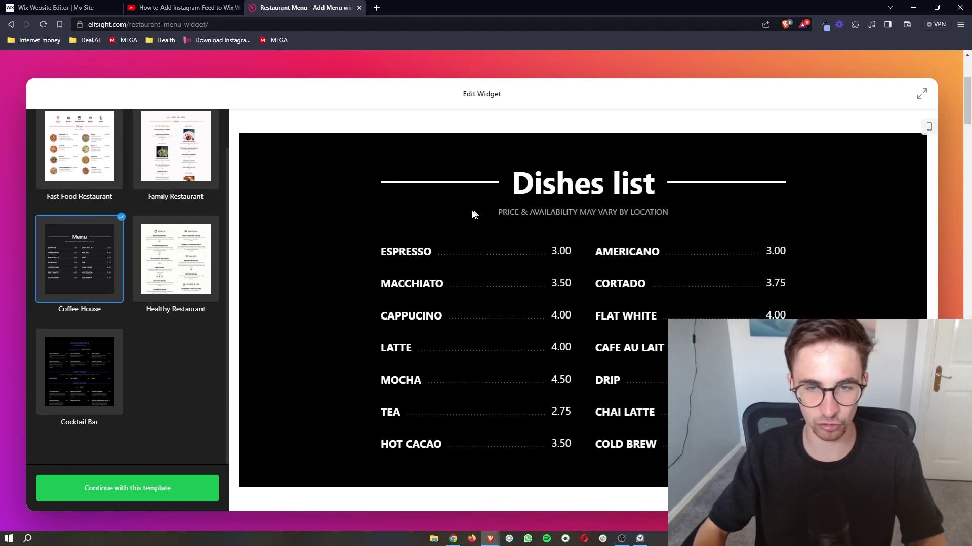
pyautogui.scroll(-1, 493, 307)
pyautogui.scroll(1, 448, 308)
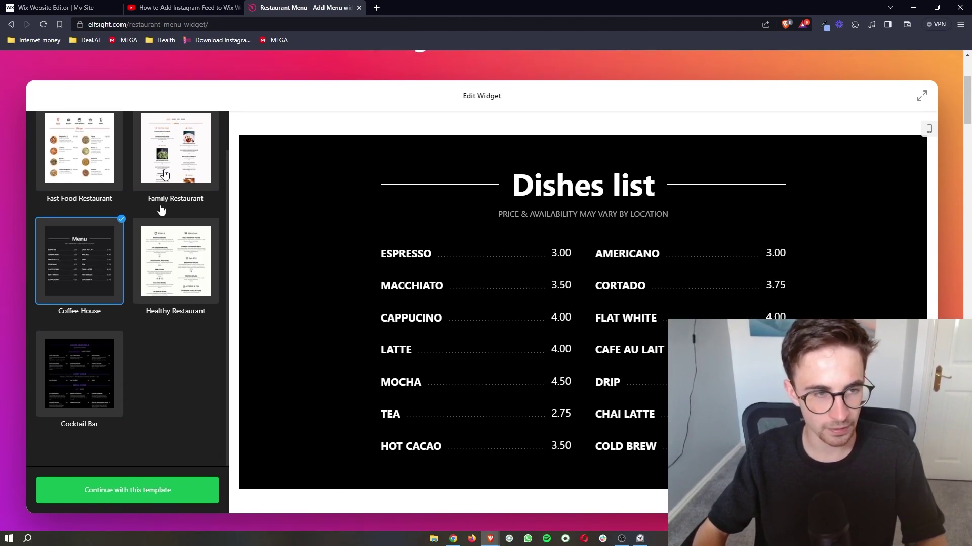
# Continue with the Coffee House template and start editing the Dishes list menu.
pyautogui.click(127, 496)
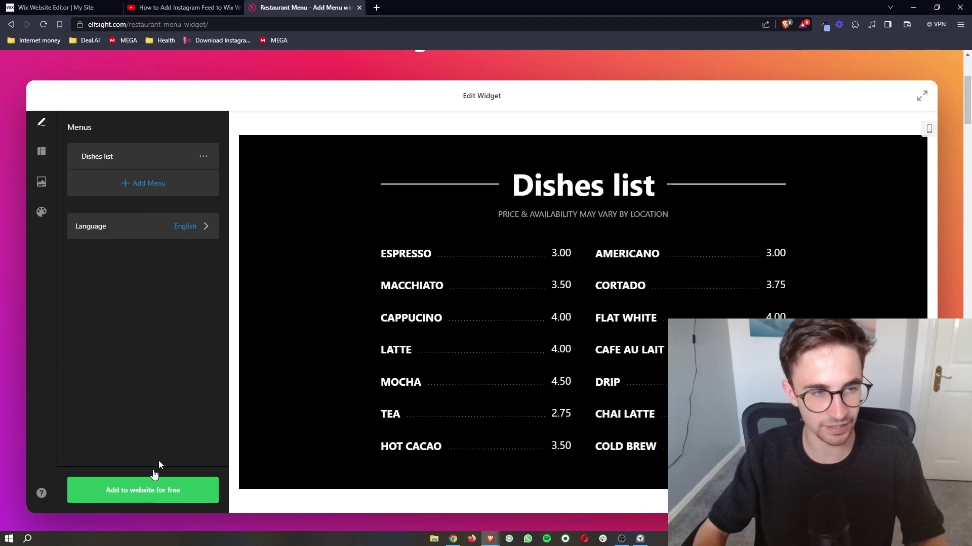
pyautogui.click(204, 157)
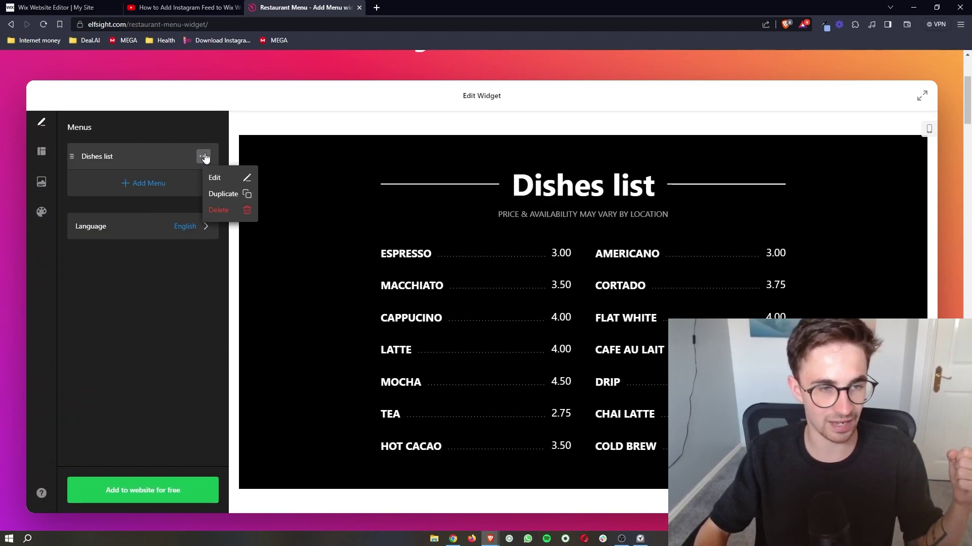
pyautogui.click(216, 175)
pyautogui.scroll(1, 114, 310)
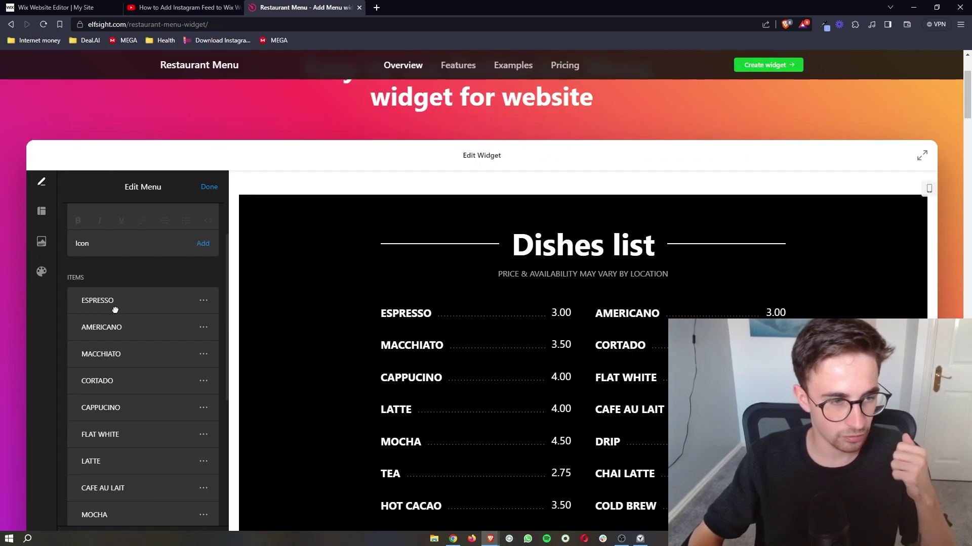
# Rename the first menu item from ESPRESSO to CAPPUCCINO.
pyautogui.click(203, 290)
pyautogui.click(211, 312)
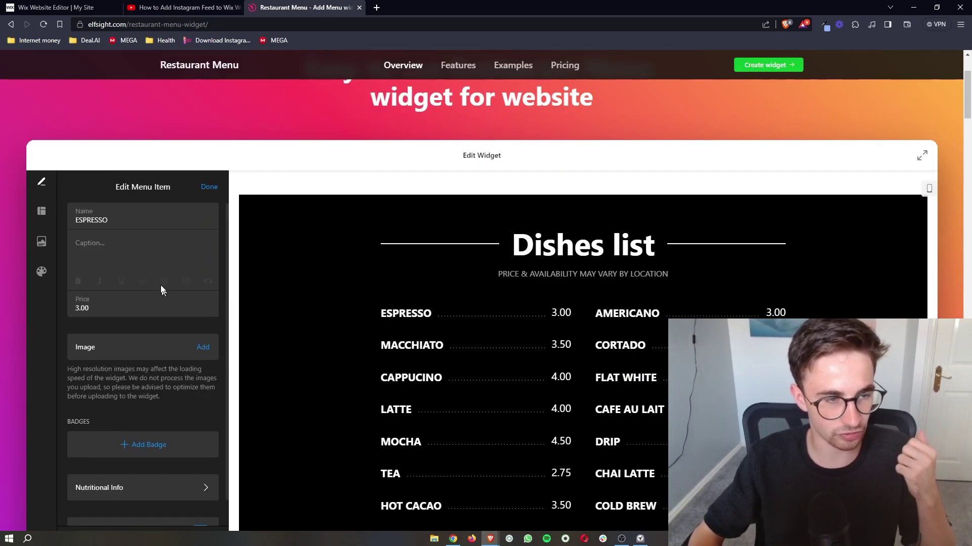
pyautogui.doubleClick(133, 221)
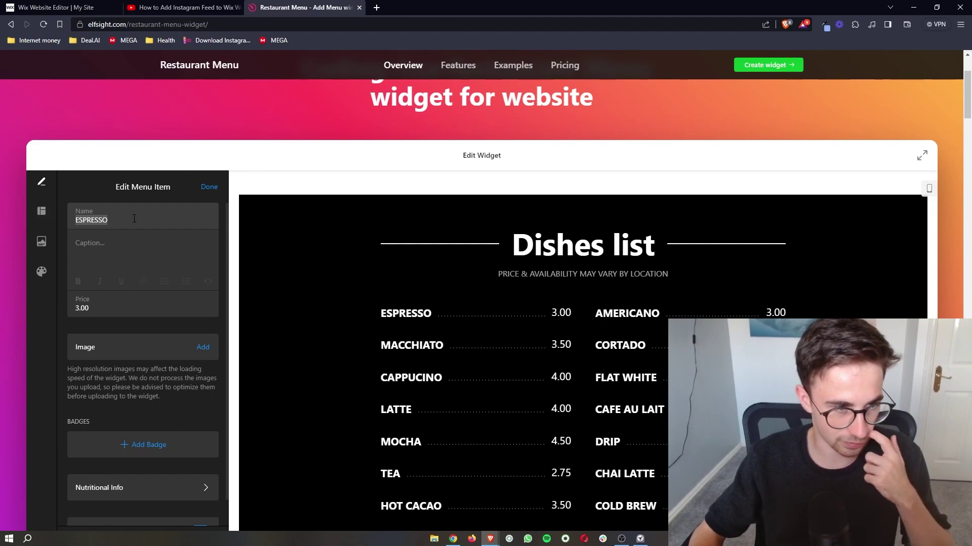
pyautogui.write('C')
pyautogui.press('capslock')
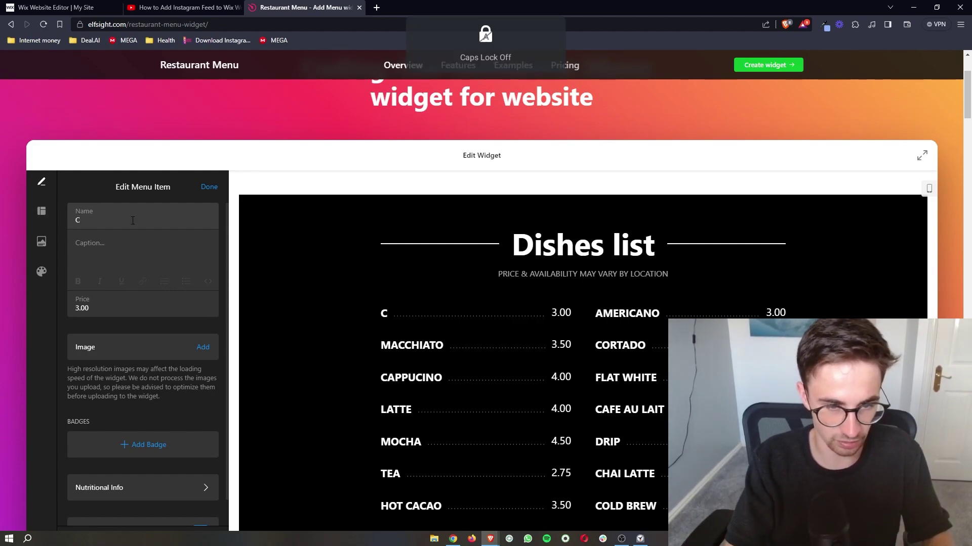
pyautogui.write('APPUCC')
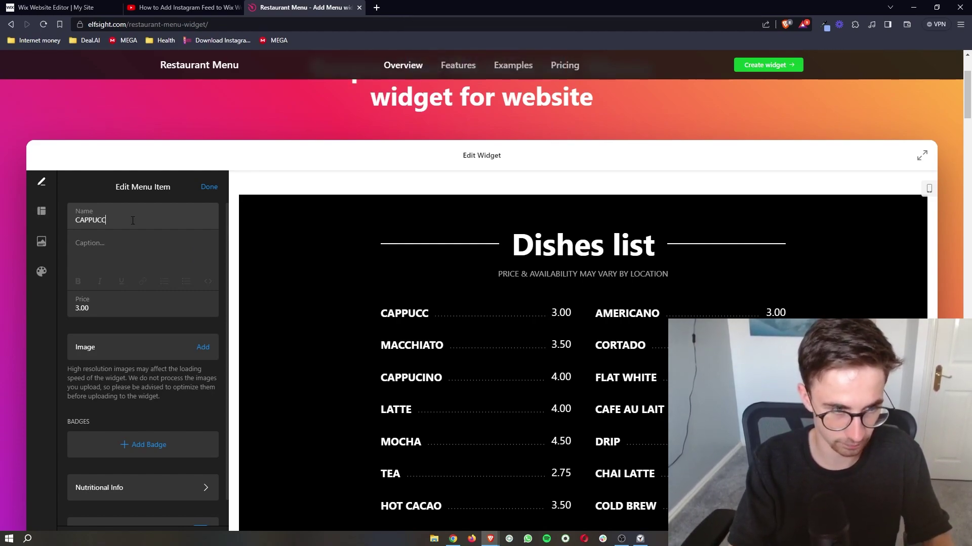
pyautogui.write('INO')
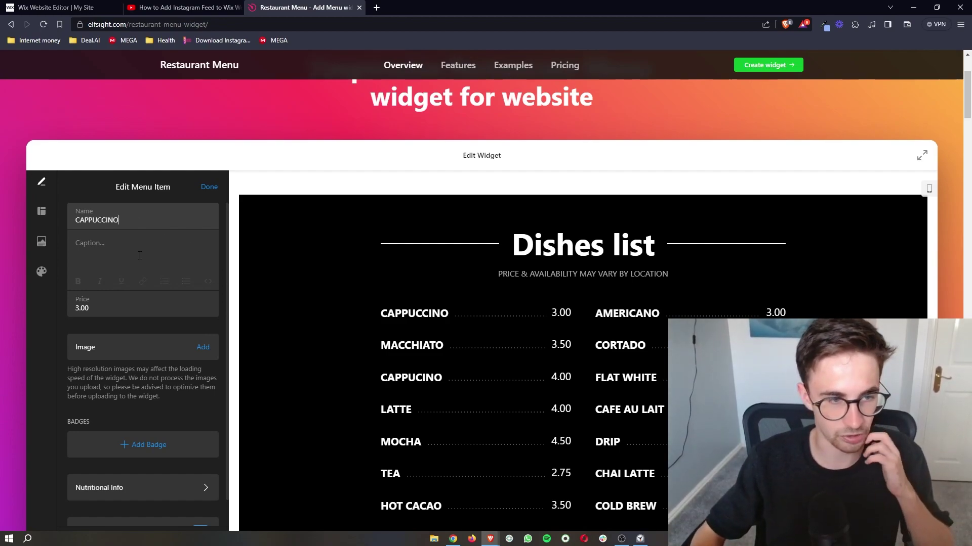
pyautogui.scroll(-1, 136, 325)
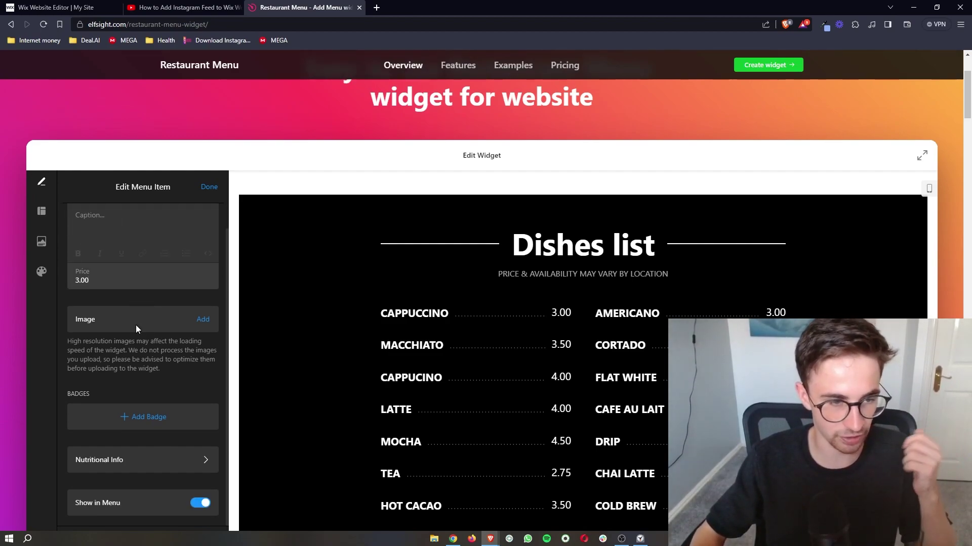
pyautogui.scroll(-1, 204, 338)
pyautogui.scroll(-2, 204, 342)
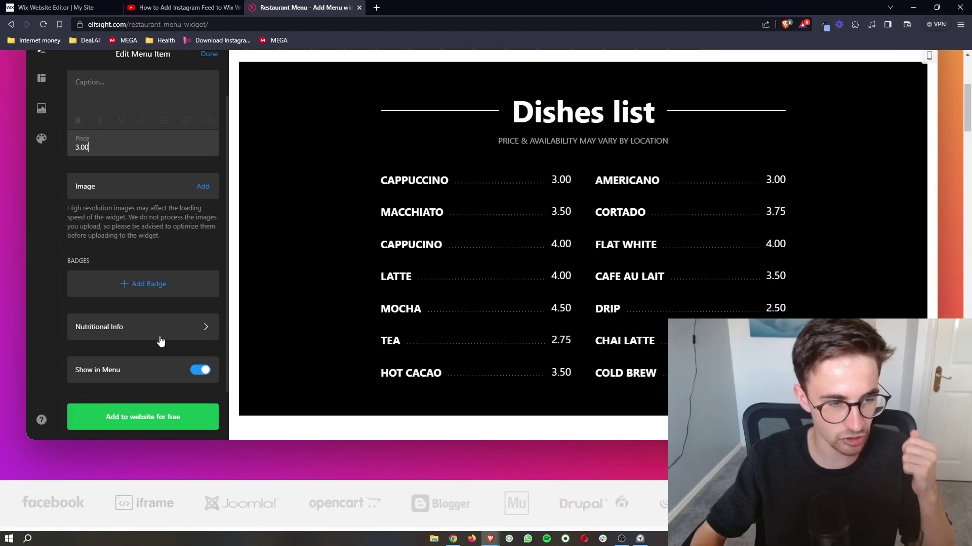
# Check the item's Nutritional Info, then return to the menu item list.
pyautogui.click(207, 332)
pyautogui.scroll(1, 210, 335)
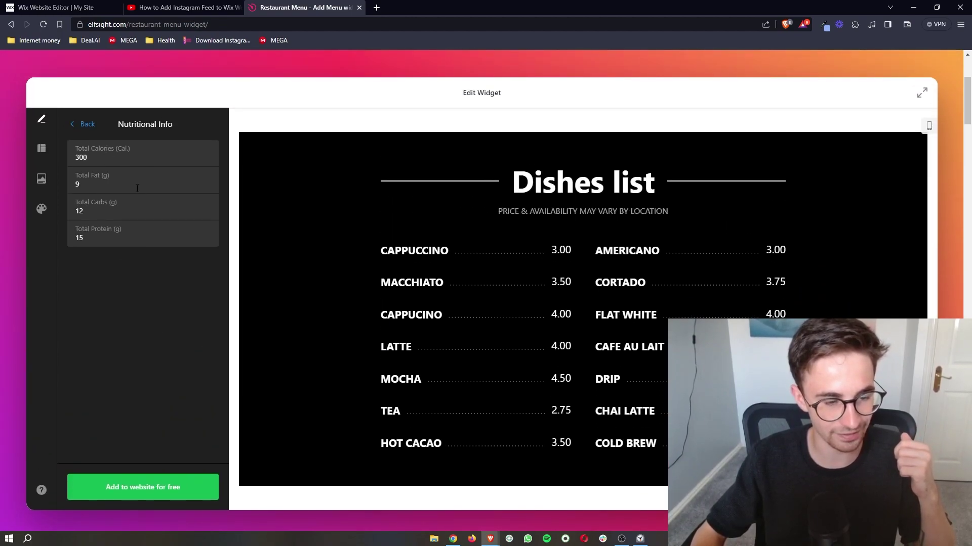
pyautogui.click(82, 124)
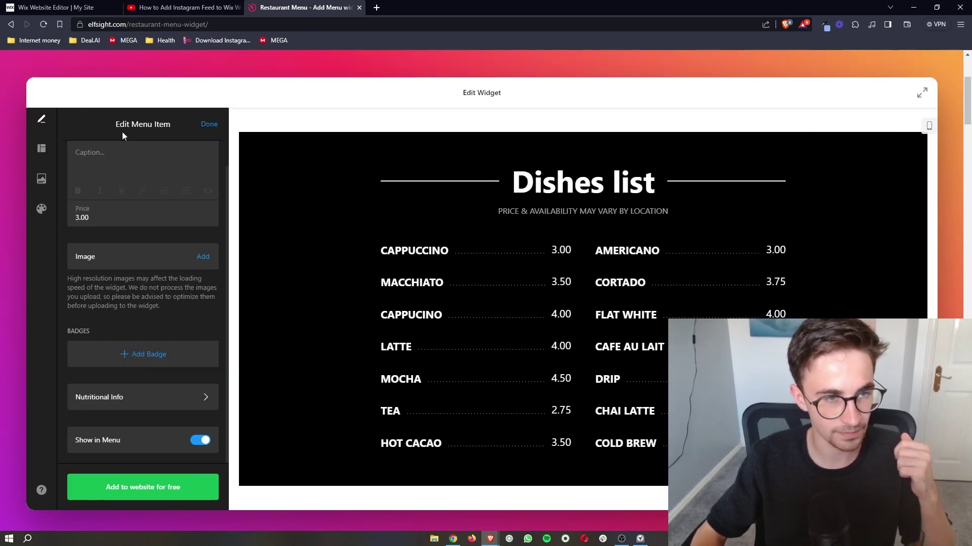
pyautogui.click(206, 124)
pyautogui.scroll(1, 138, 228)
pyautogui.scroll(-1, 137, 228)
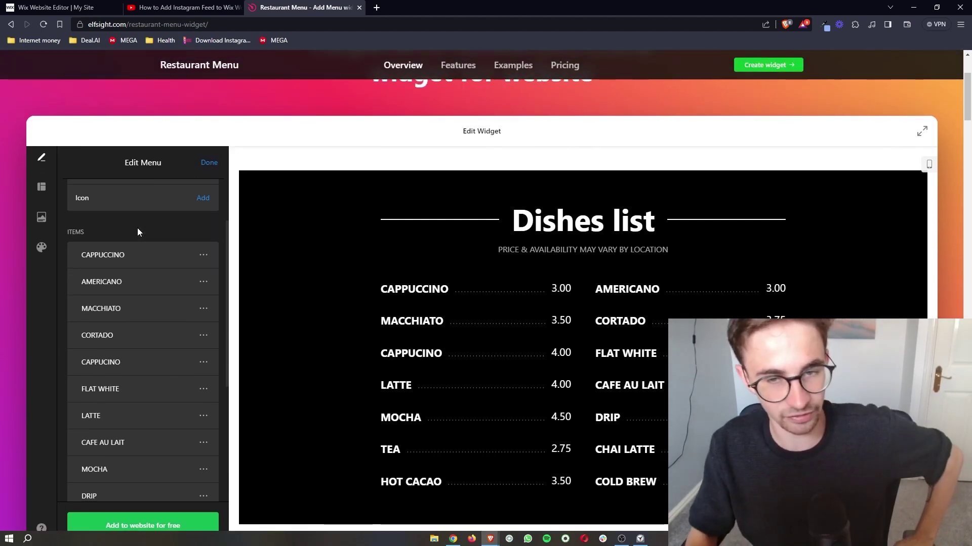
pyautogui.scroll(-1, 137, 228)
pyautogui.scroll(-1, 137, 229)
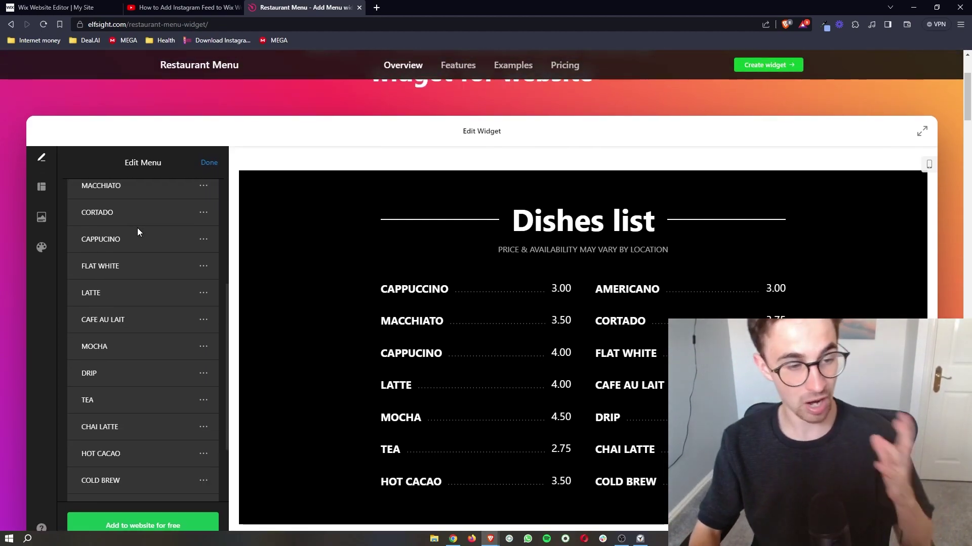
pyautogui.scroll(-2, 137, 227)
pyautogui.scroll(-1, 152, 266)
pyautogui.scroll(-1, 188, 351)
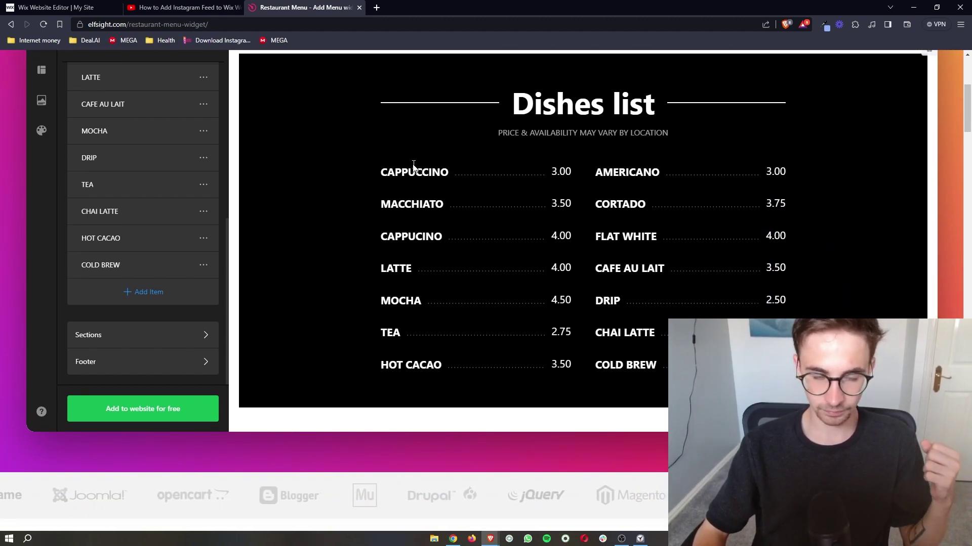
pyautogui.scroll(3, 224, 304)
pyautogui.scroll(-2, 236, 263)
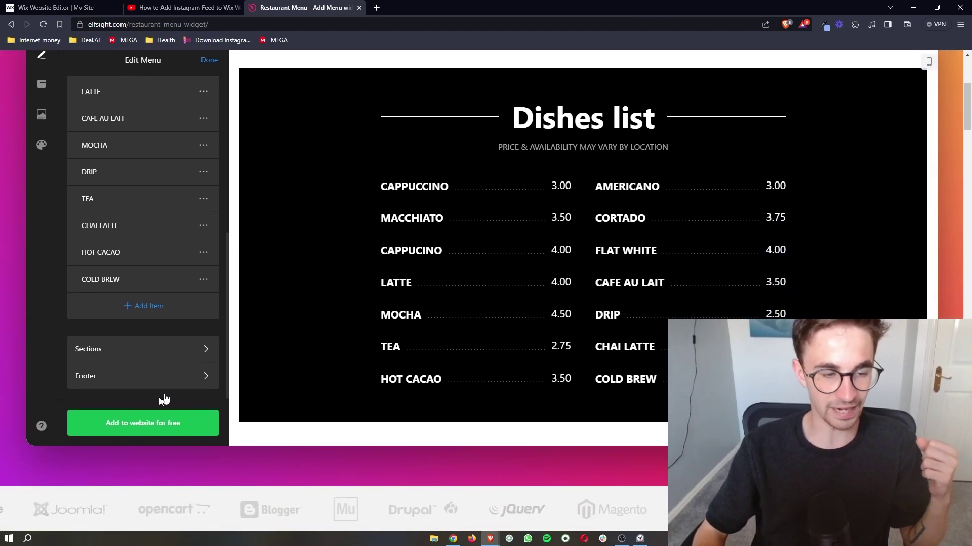
# Add the Restaurant Menu widget to the website for free and publish the changes.
pyautogui.click(148, 429)
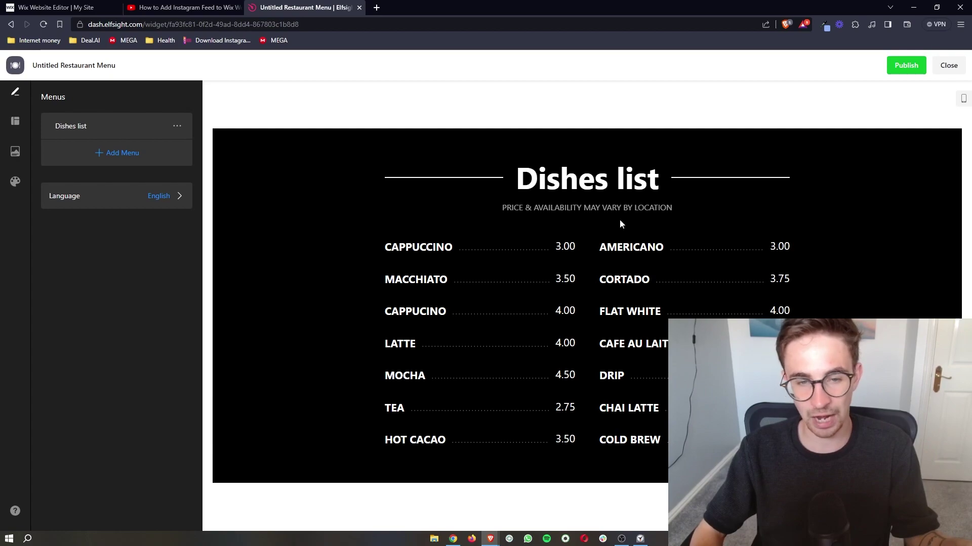
pyautogui.click(906, 67)
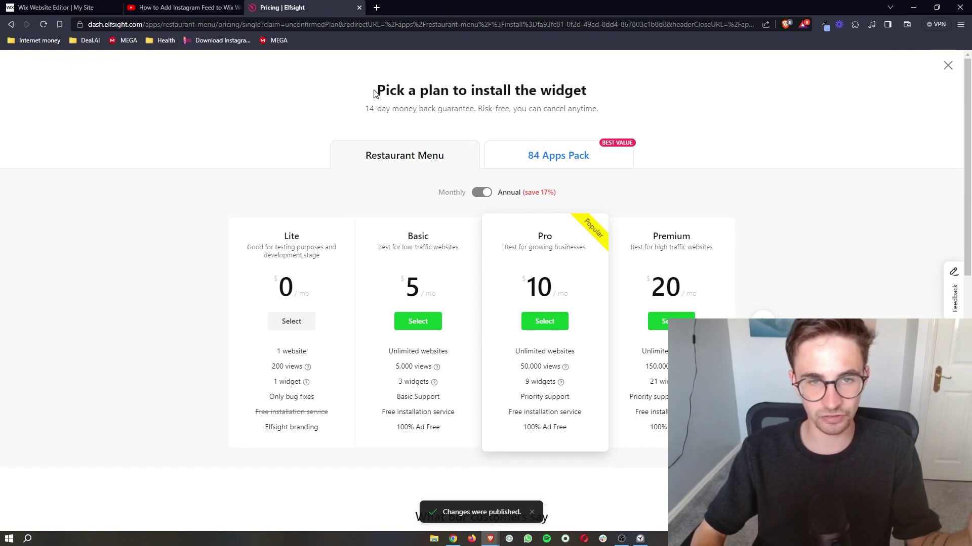
pyautogui.moveTo(374, 93); pyautogui.dragTo(634, 106)
pyautogui.click(607, 82)
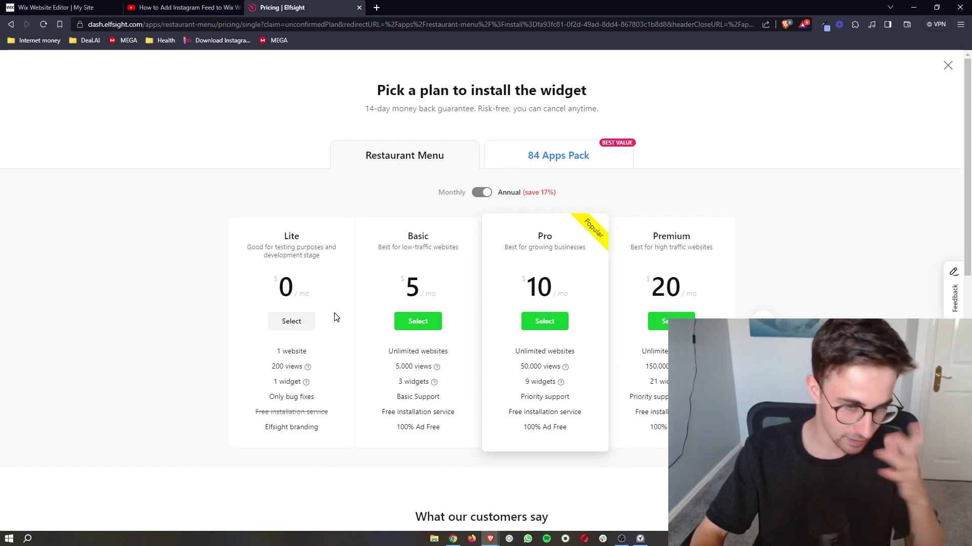
# Choose the free Lite plan, copy the widget's embed code, and return to the Wix Editor.
pyautogui.click(298, 330)
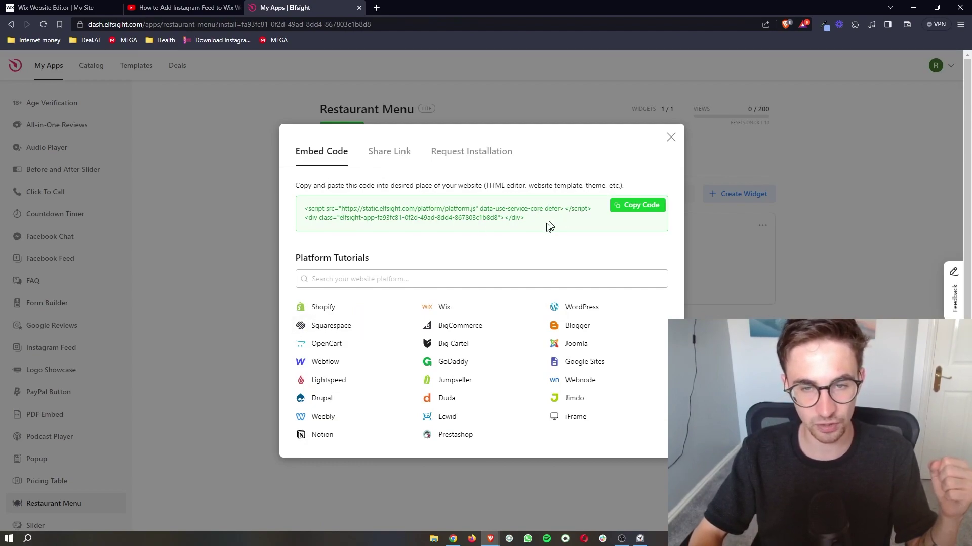
pyautogui.click(630, 210)
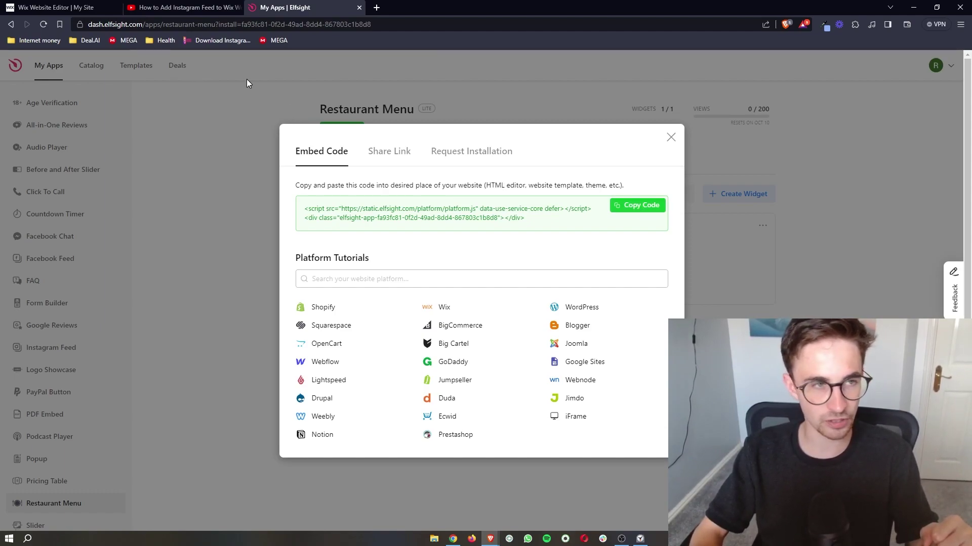
pyautogui.click(56, 8)
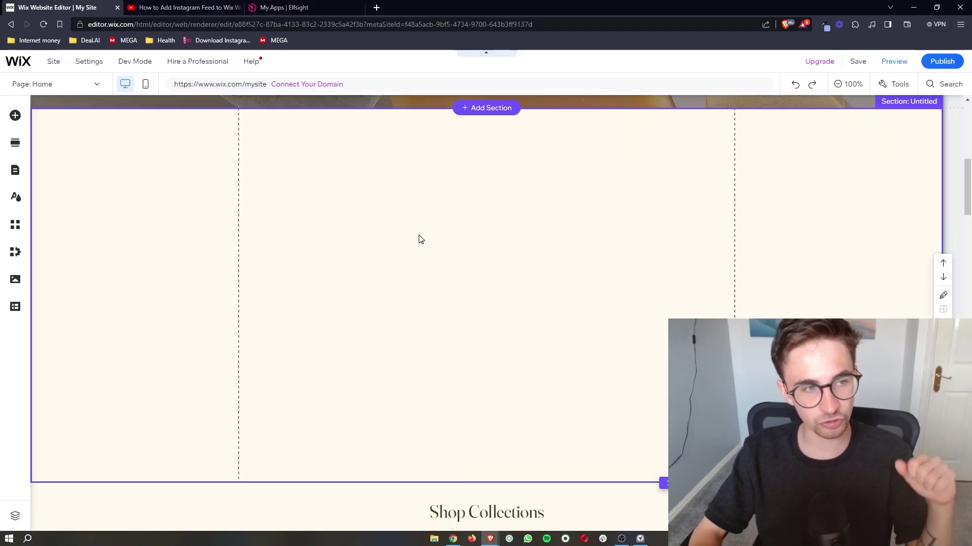
# Add an Embed HTML element from Add Elements > Embed Code > Popular Embeds.
pyautogui.click(15, 117)
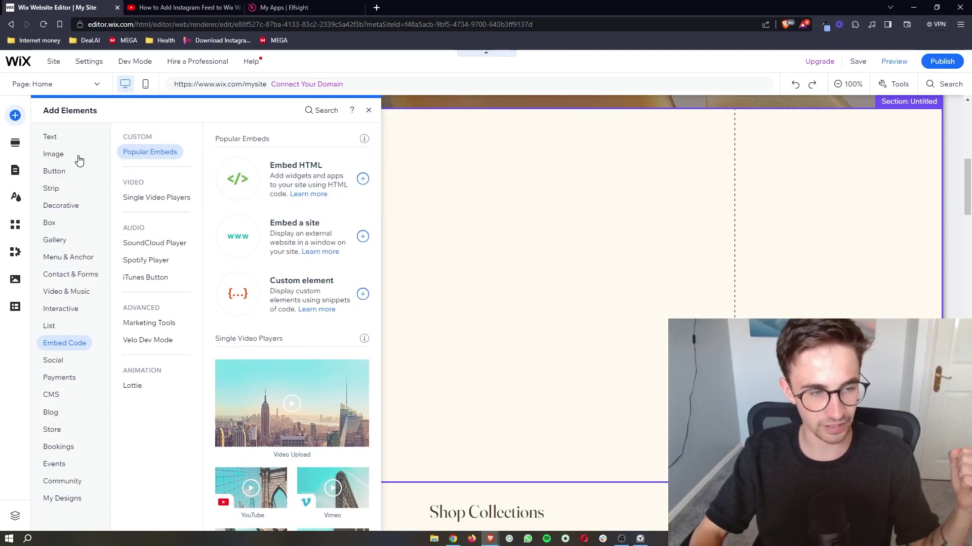
pyautogui.click(50, 137)
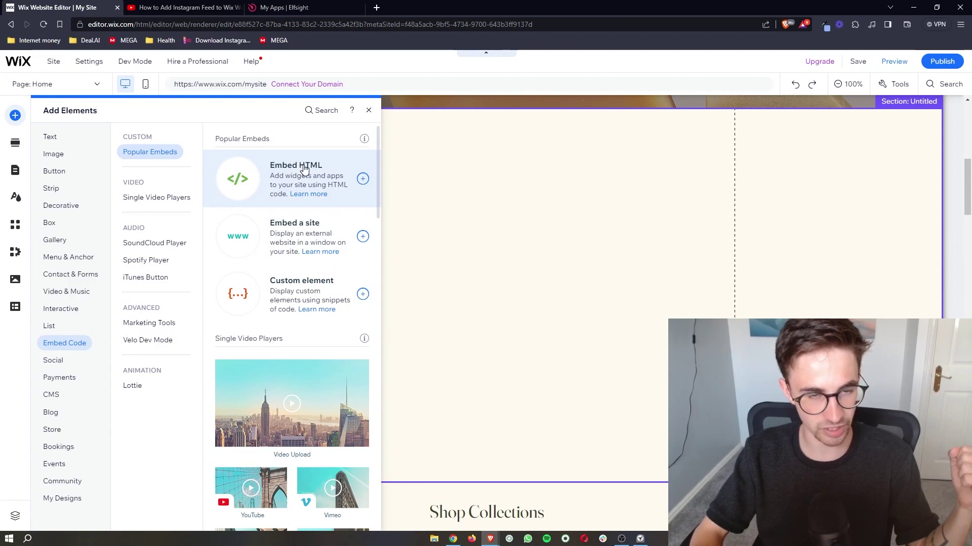
pyautogui.click(363, 181)
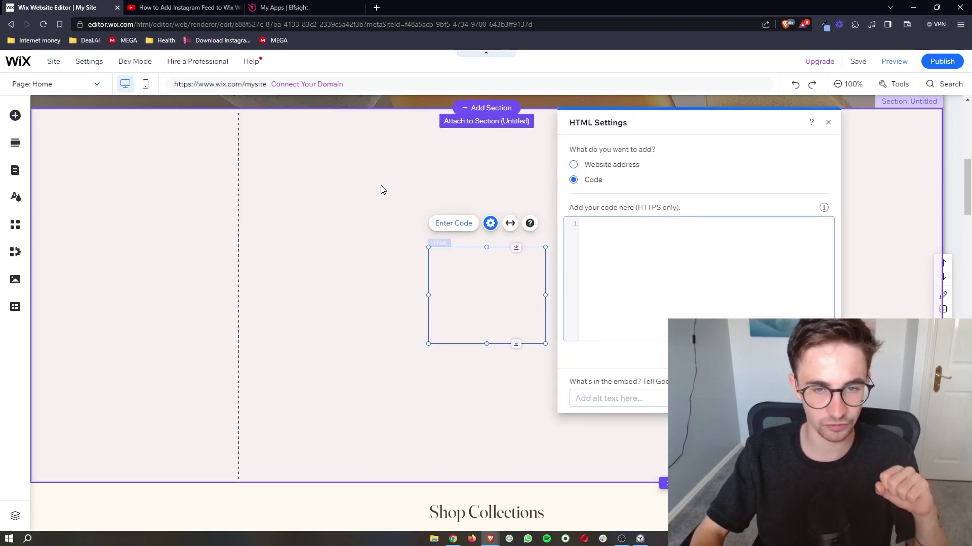
# Paste the Elfsight embed code into the HTML Settings code box.
pyautogui.click(644, 262)
pyautogui.hotkey('ctrl', 'v')
pyautogui.press('capslock')
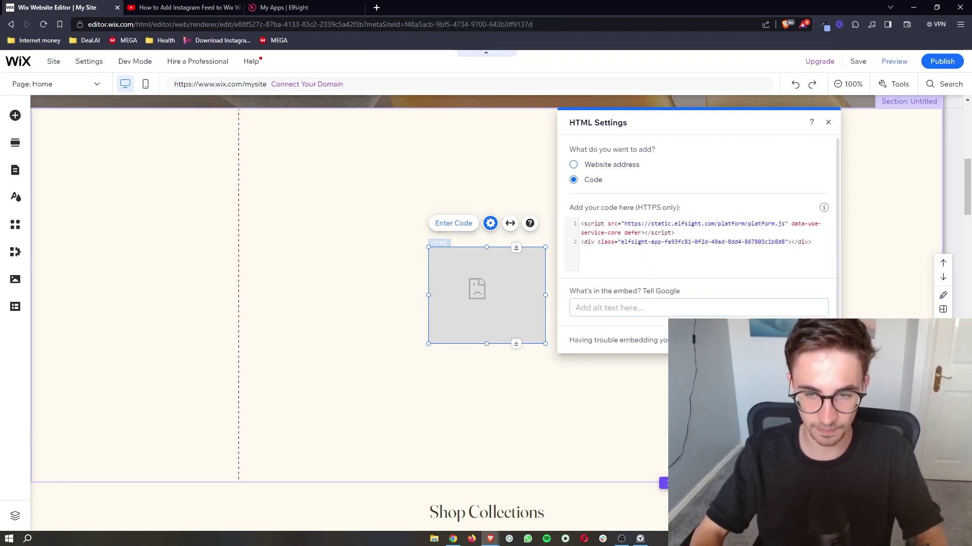
# Delete and re-paste the embed code, then apply it so the Dishes list menu renders.
pyautogui.click(814, 223)
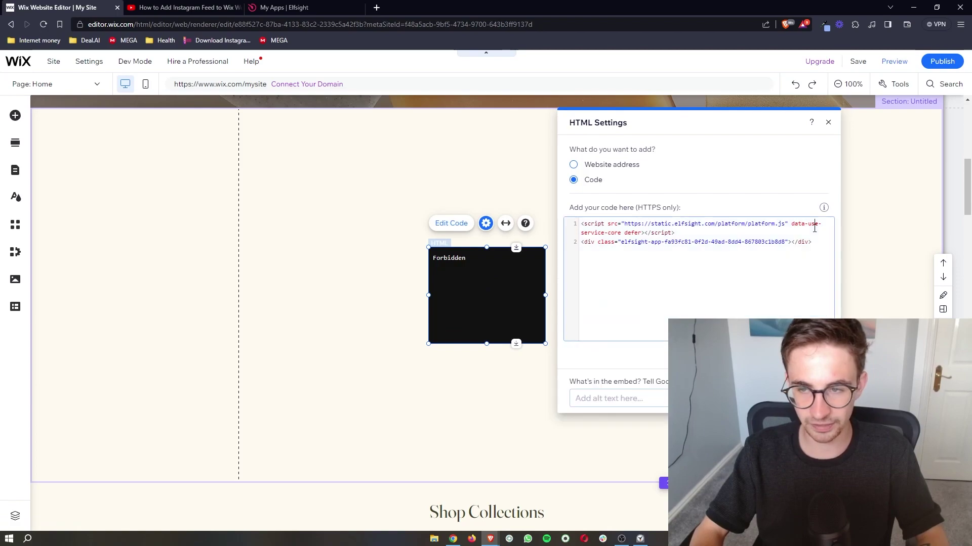
pyautogui.moveTo(818, 244); pyautogui.dragTo(579, 219)
pyautogui.press('BackSpace')
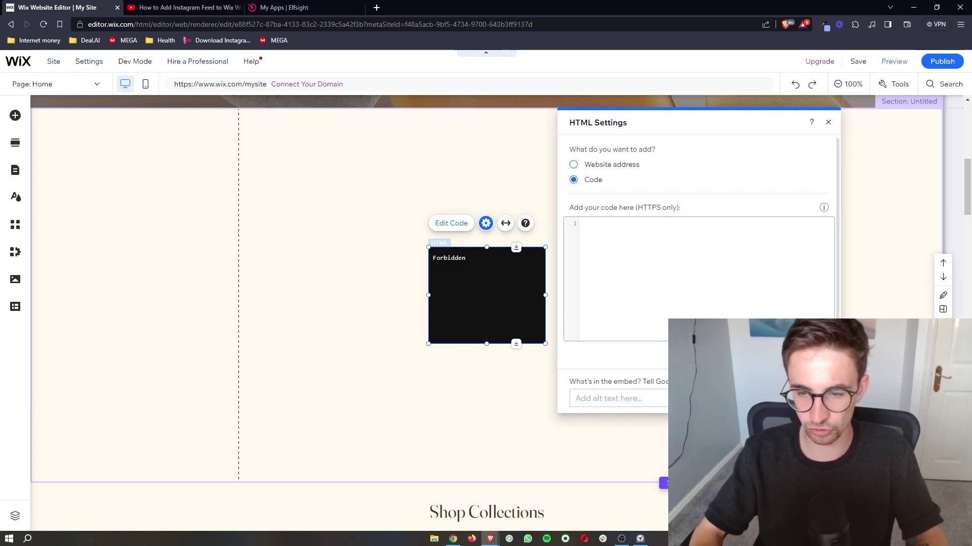
pyautogui.click(645, 241)
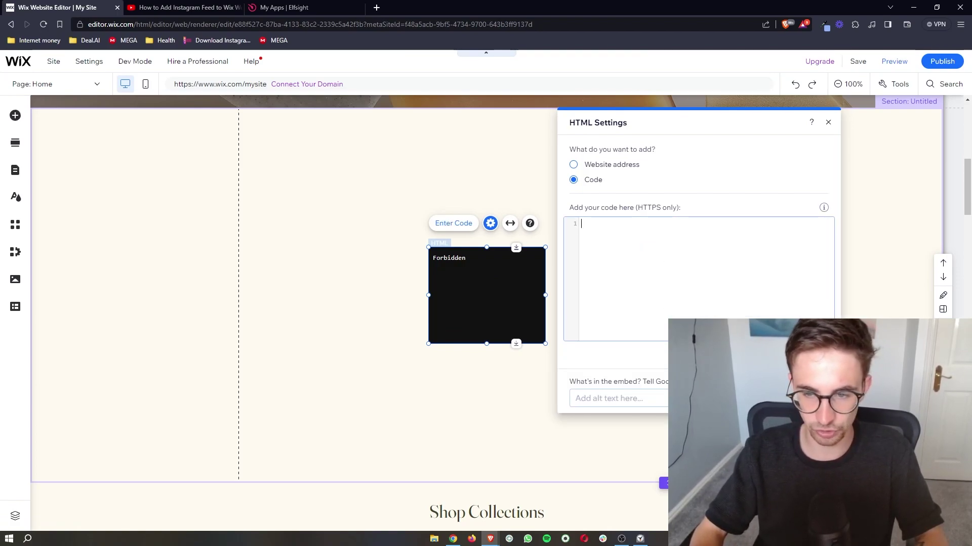
pyautogui.click(645, 236)
pyautogui.hotkey('ctrl', 'v')
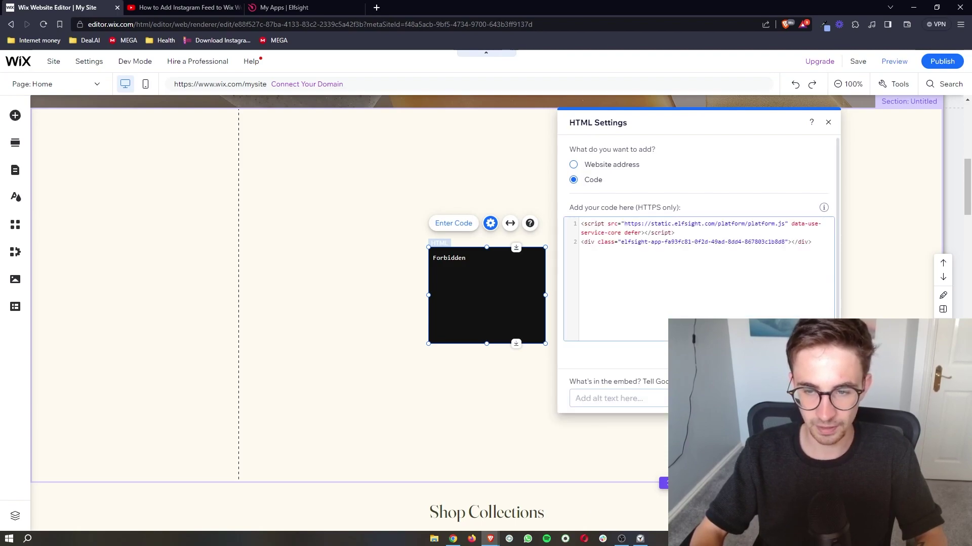
pyautogui.click(599, 355)
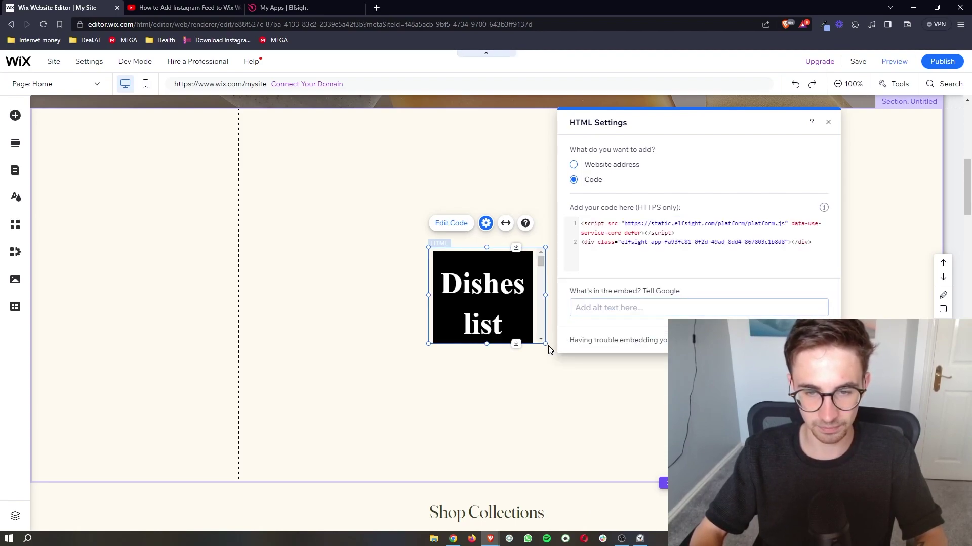
# Move the Dishes list embed to the section's top-left and stretch it to 986×750.
pyautogui.moveTo(545, 344); pyautogui.dragTo(775, 476)
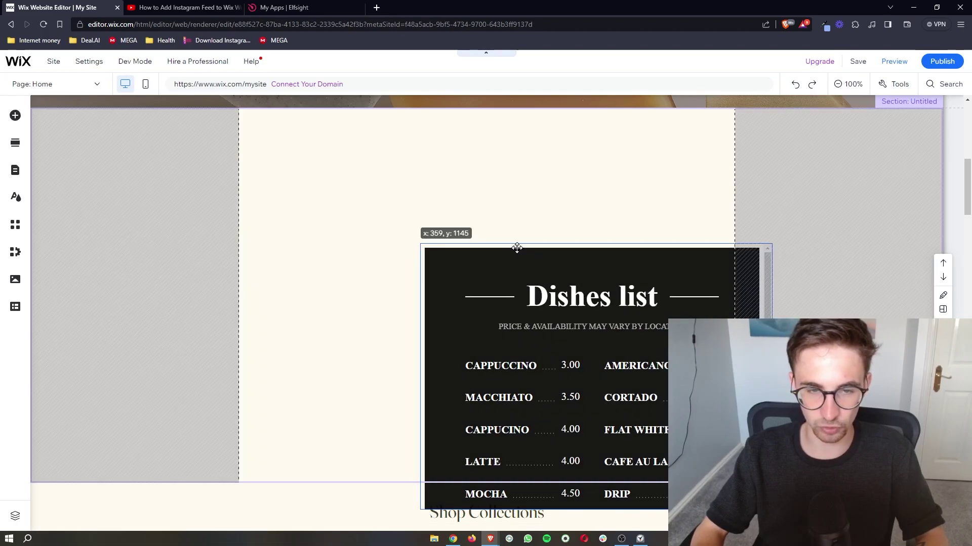
pyautogui.moveTo(652, 326); pyautogui.dragTo(460, 185)
pyautogui.moveTo(584, 376); pyautogui.dragTo(734, 479)
pyautogui.click(202, 191)
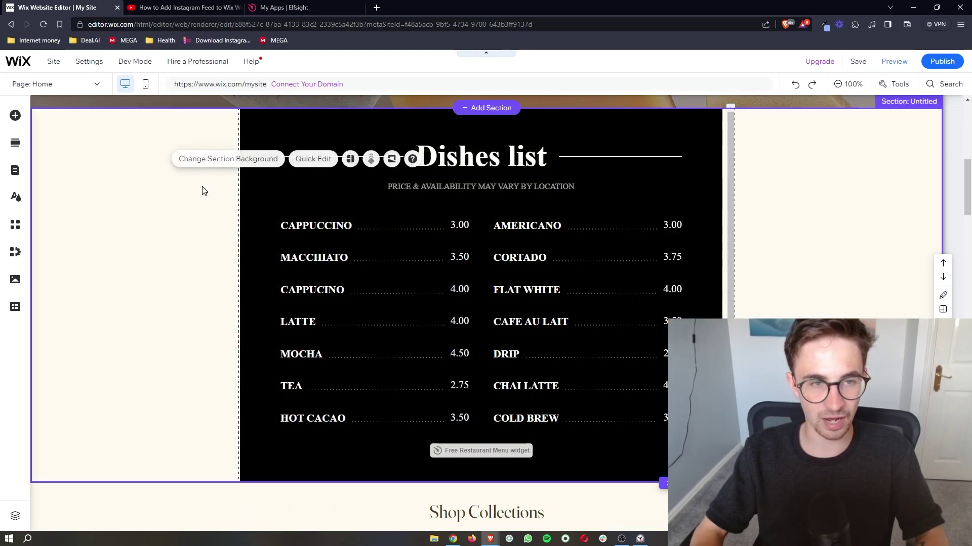